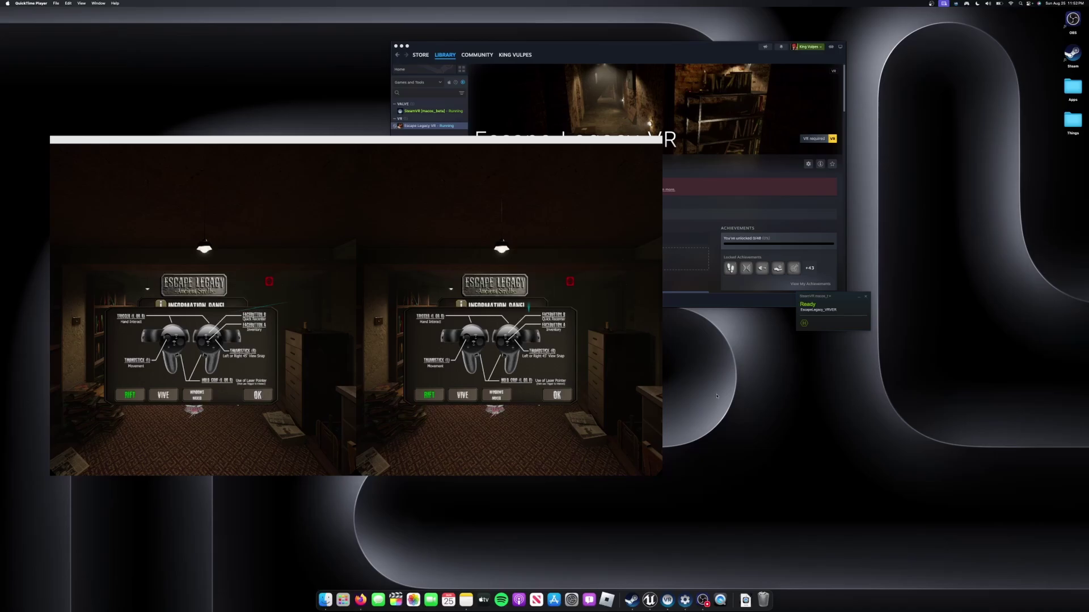
# Stop and confirm quitting Escape Legacy VR, shut down SteamVR, then select SteamVR in the library
pyautogui.click(688, 177)
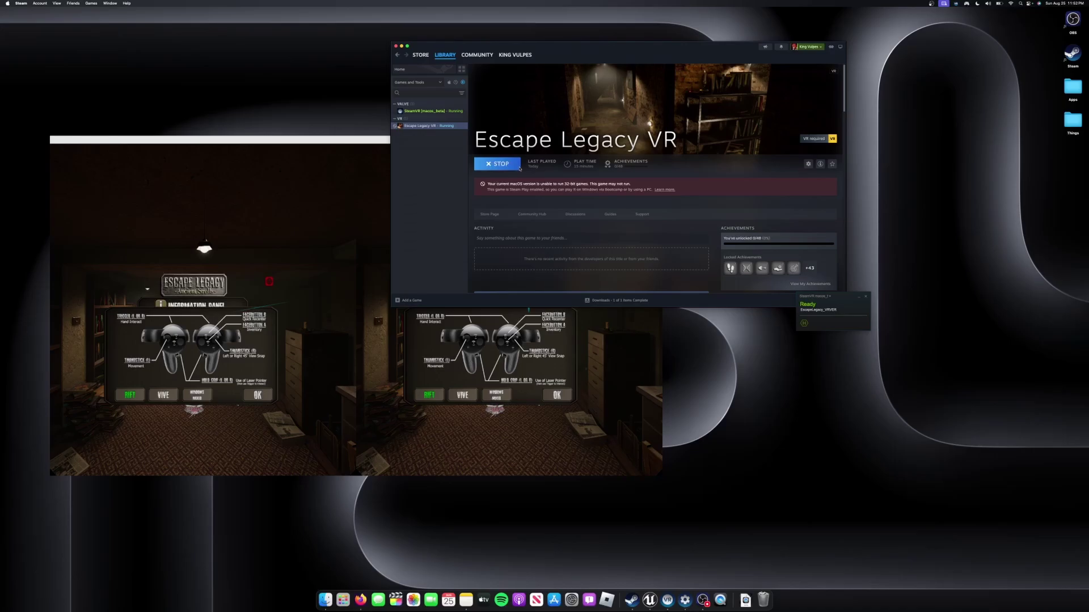
pyautogui.click(497, 164)
pyautogui.click(608, 190)
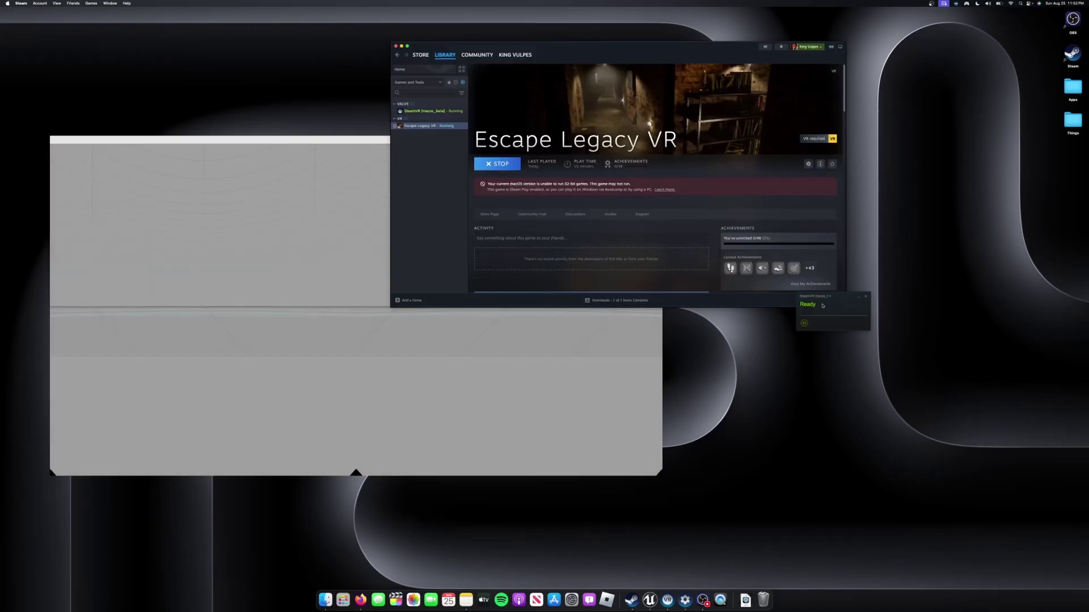
pyautogui.click(867, 298)
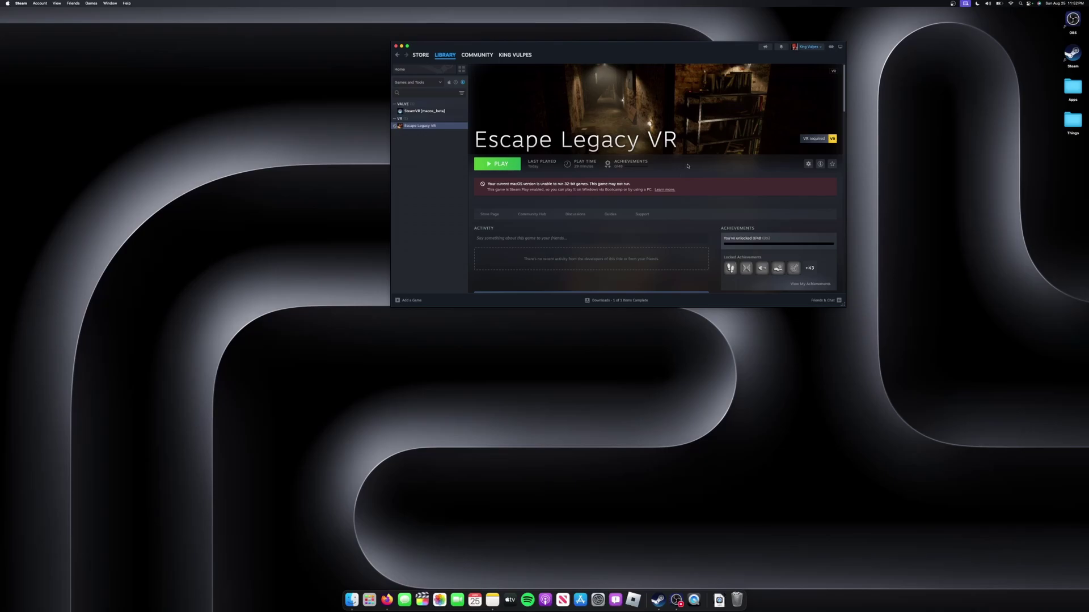
pyautogui.click(424, 111)
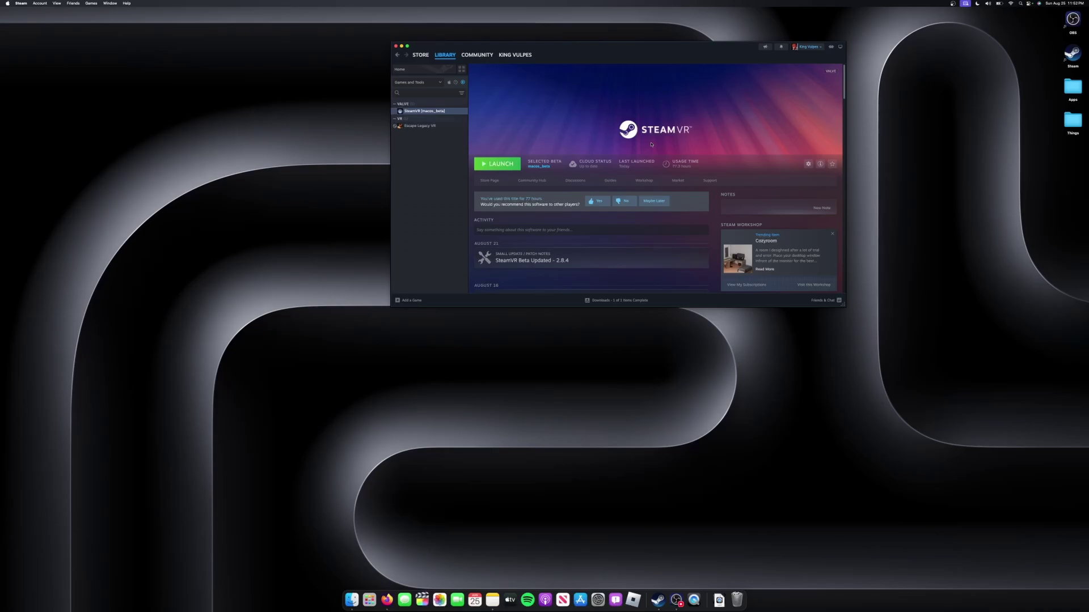
pyautogui.click(808, 164)
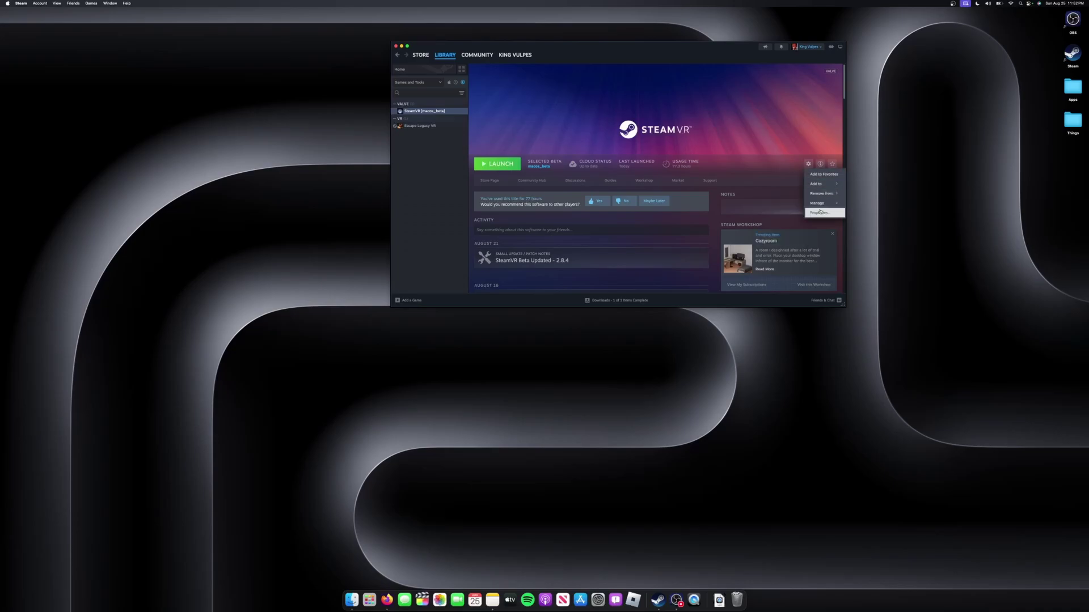
pyautogui.click(820, 210)
pyautogui.click(511, 147)
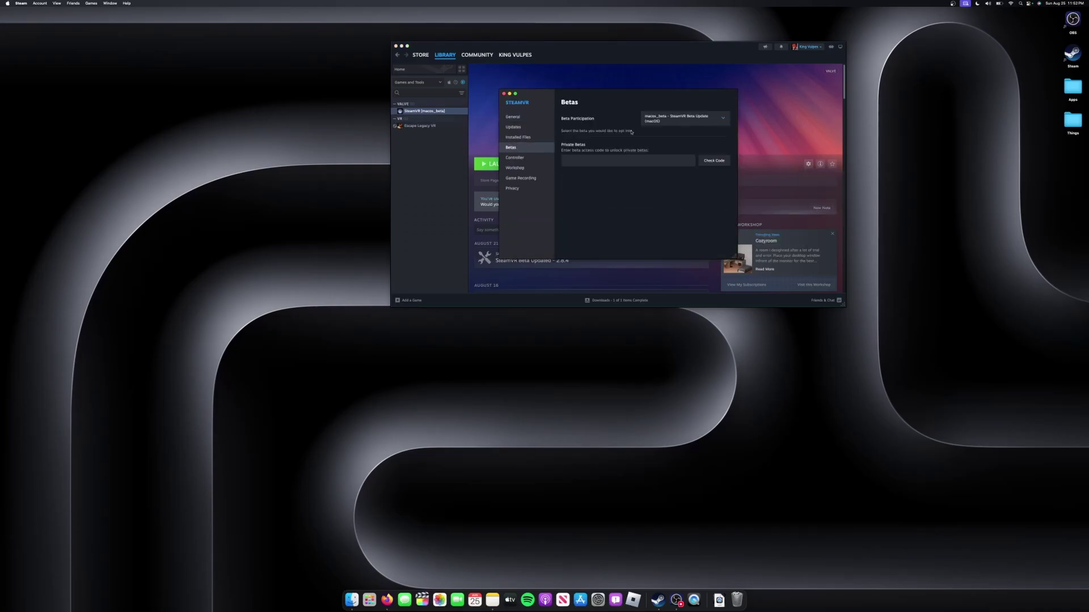
pyautogui.click(690, 121)
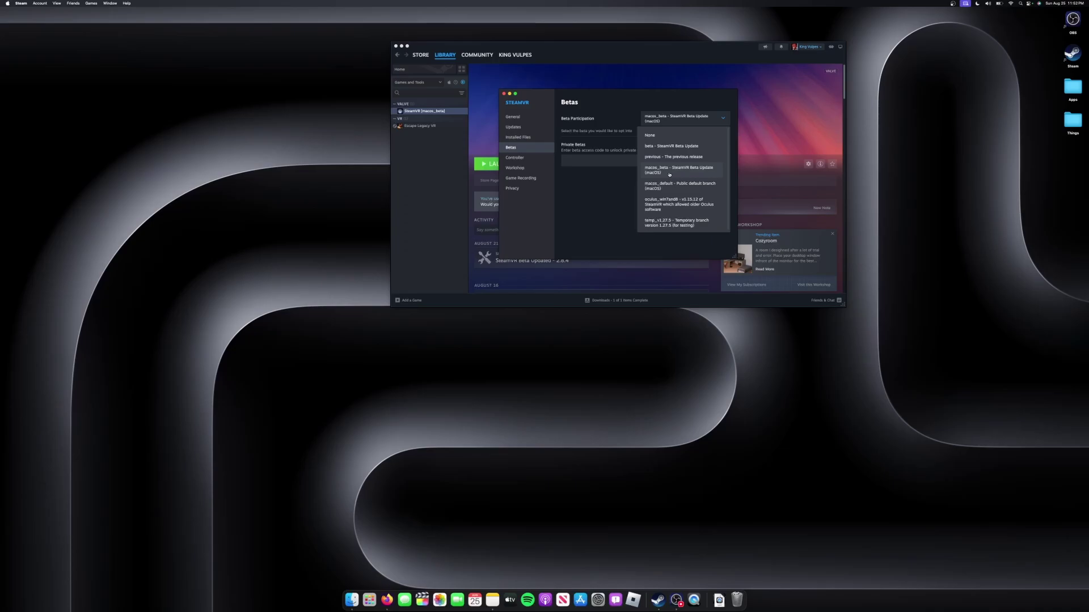
pyautogui.click(505, 95)
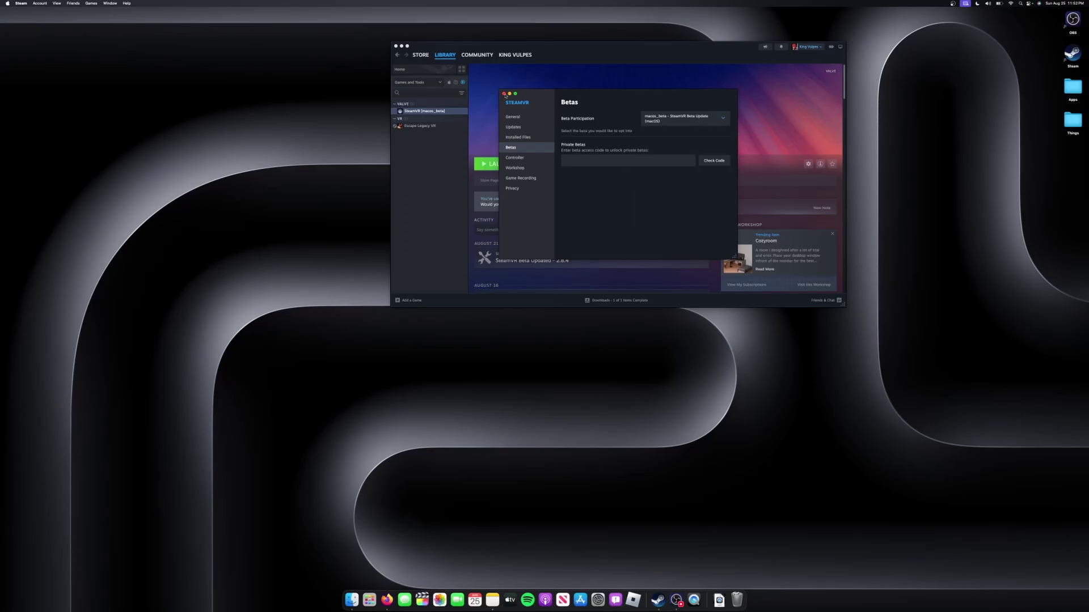
pyautogui.click(505, 94)
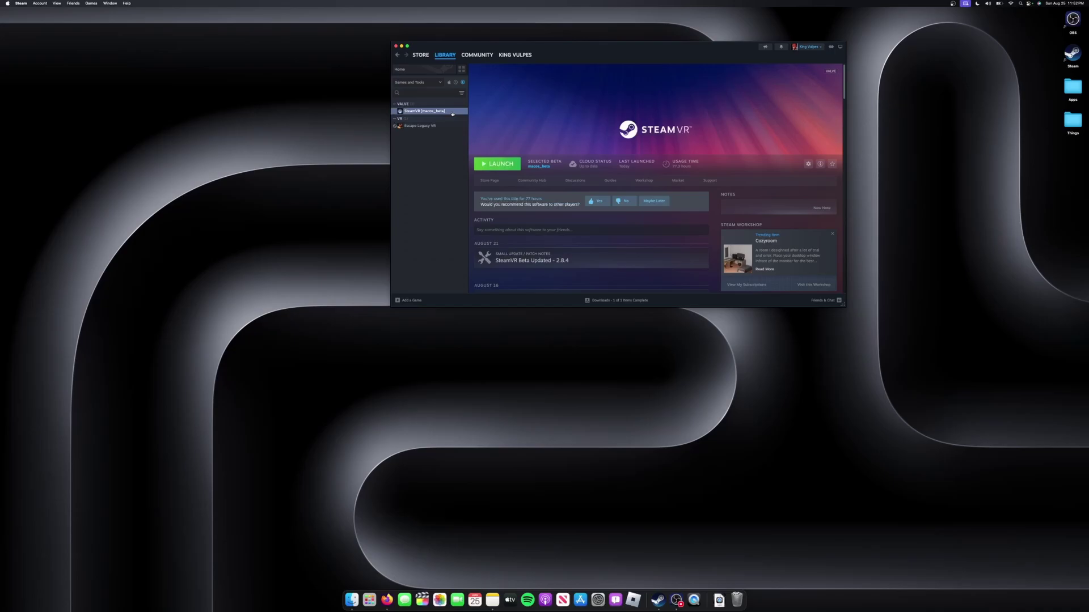
# Browse SteamVR's installed local files from its Manage menu
pyautogui.rightClick(453, 114)
pyautogui.moveTo(473, 154)
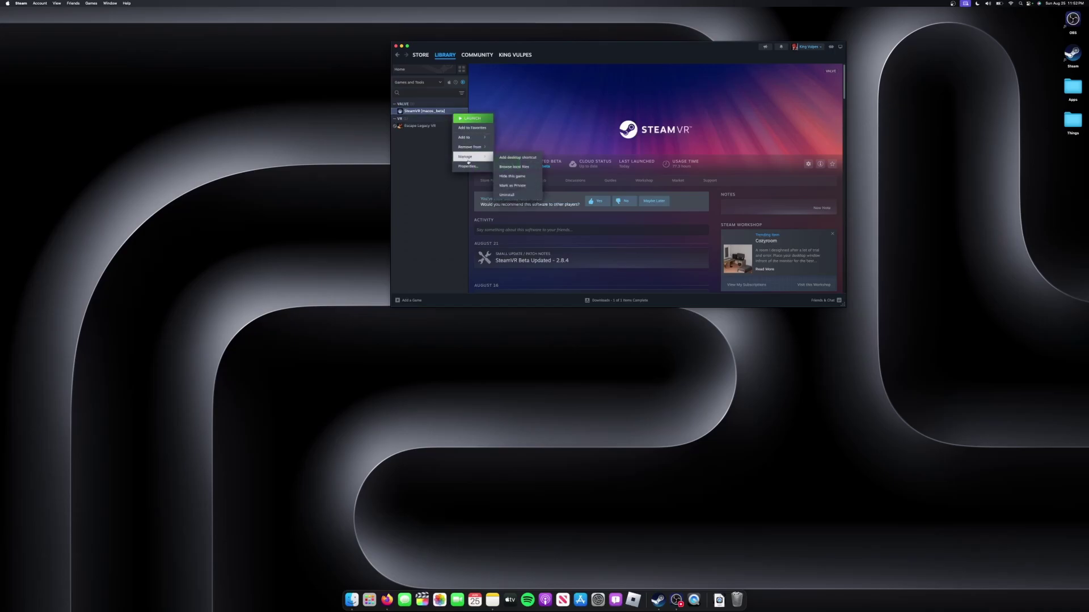
pyautogui.click(513, 166)
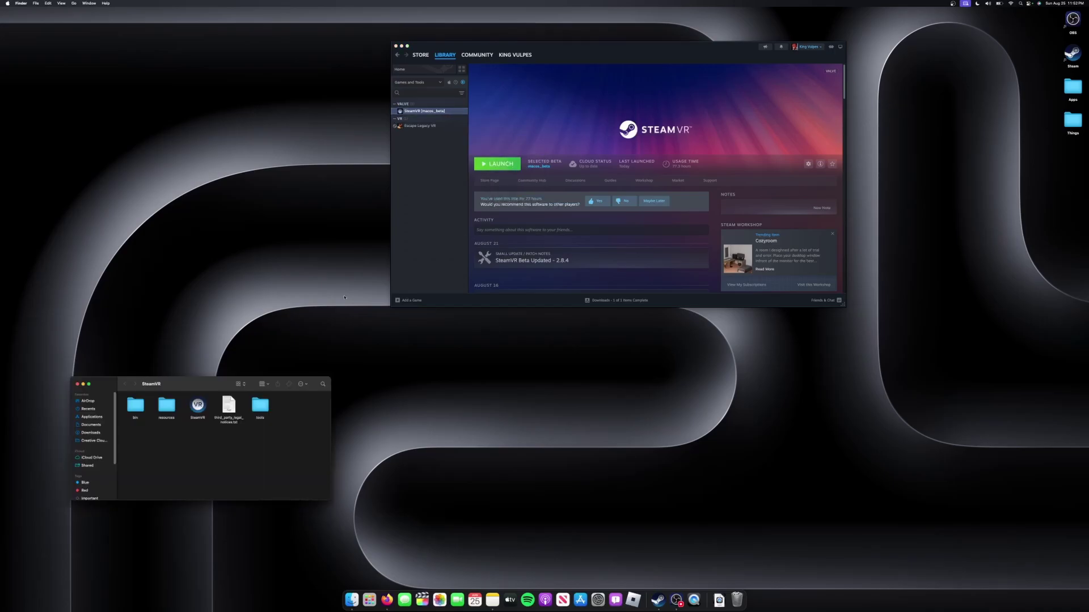
# Show the SteamVR app's package contents and open Contents > MacOS > runtime > drivers
pyautogui.rightClick(203, 406)
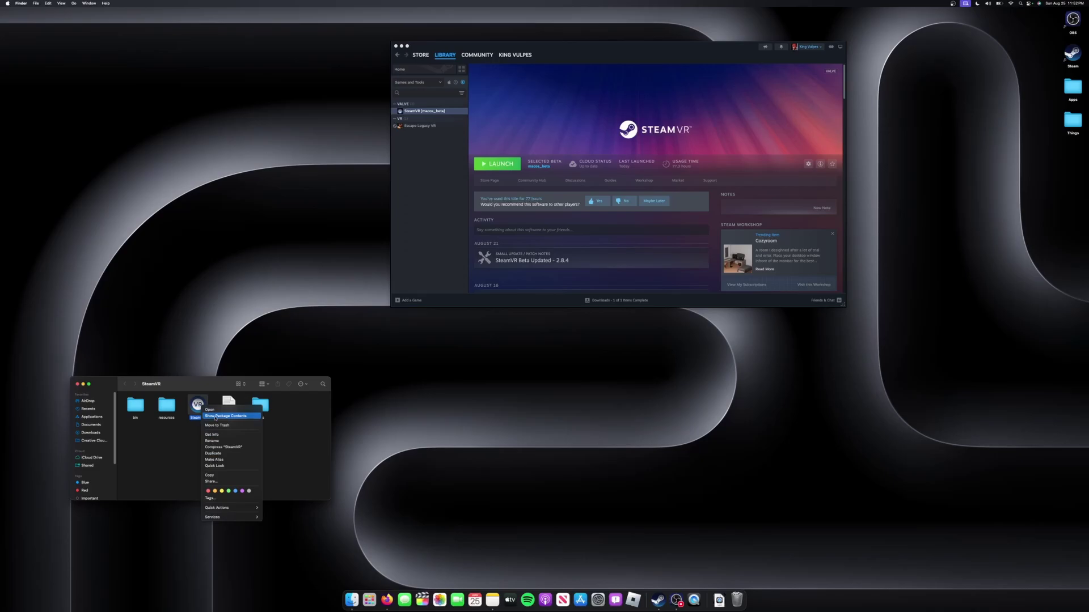
pyautogui.click(216, 416)
pyautogui.doubleClick(147, 417)
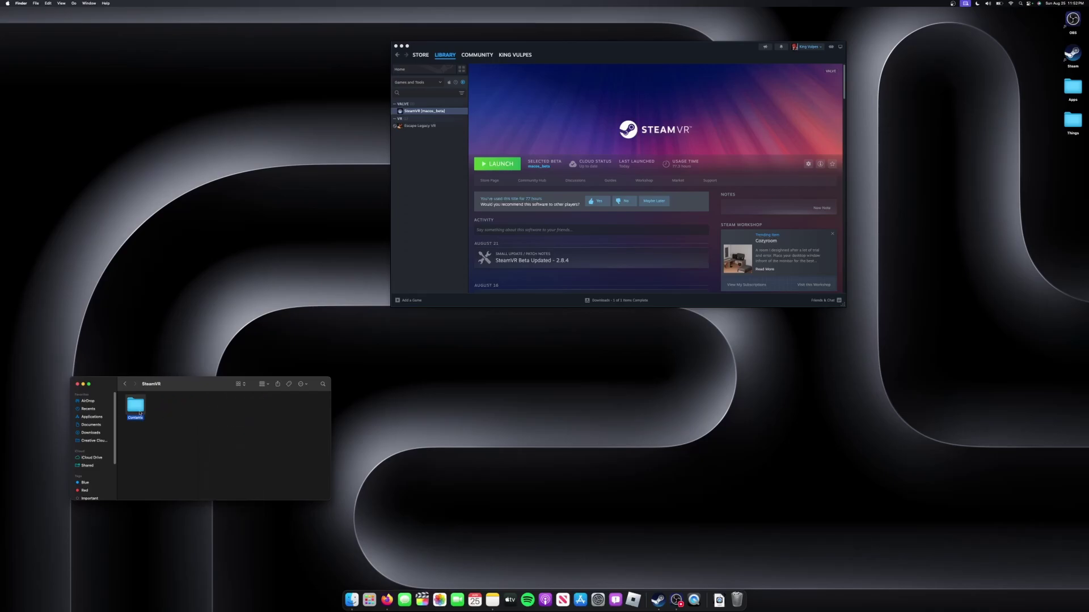
pyautogui.doubleClick(227, 406)
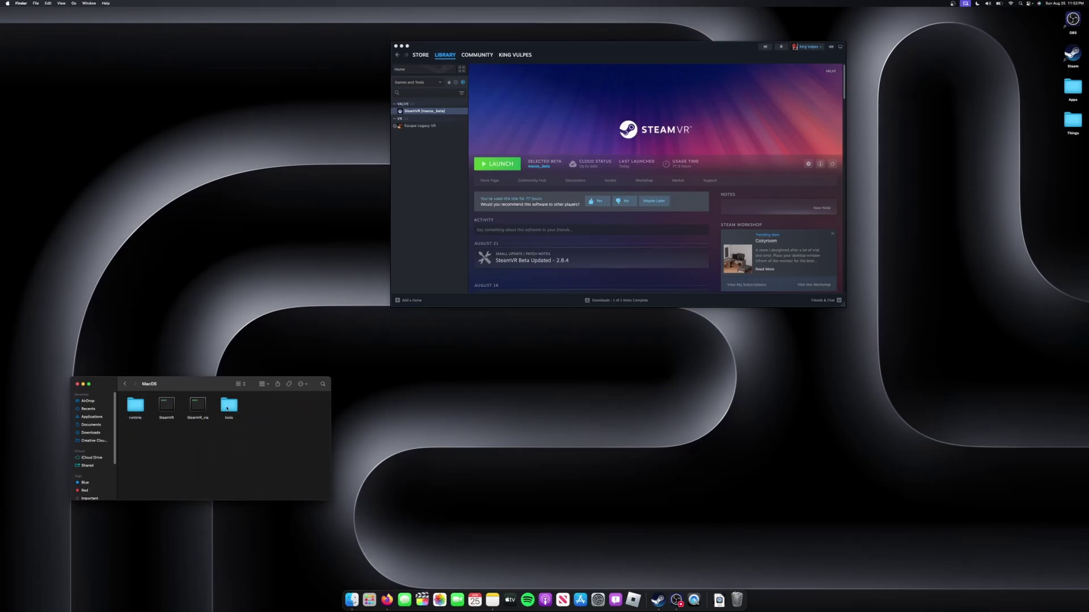
pyautogui.doubleClick(139, 411)
pyautogui.doubleClick(198, 406)
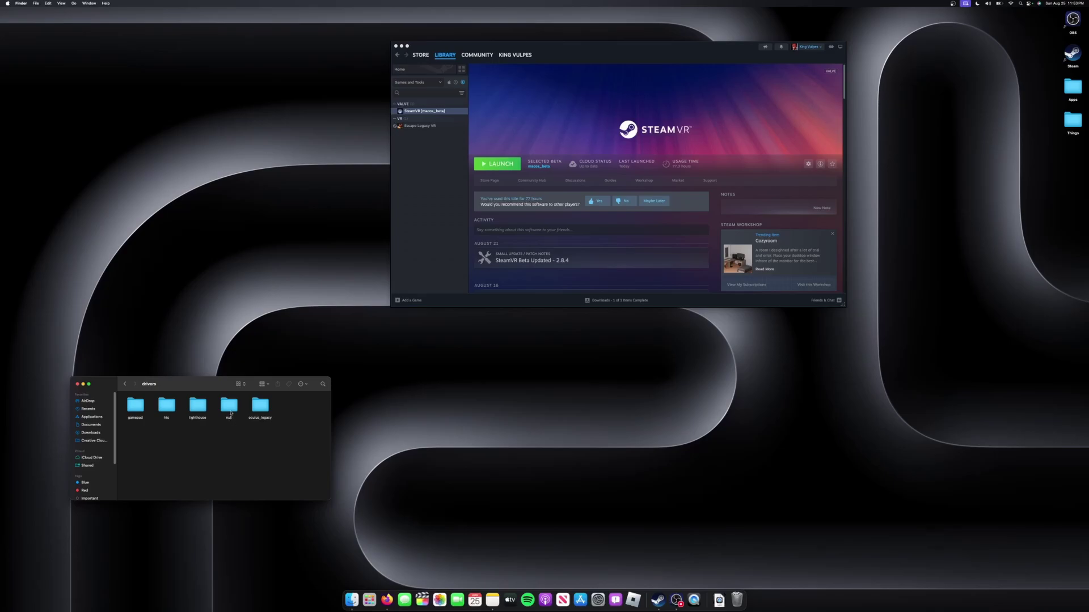
# Open the null driver's driver.vrdrivermanifest in TextEdit, check its true value, and close it
pyautogui.doubleClick(229, 406)
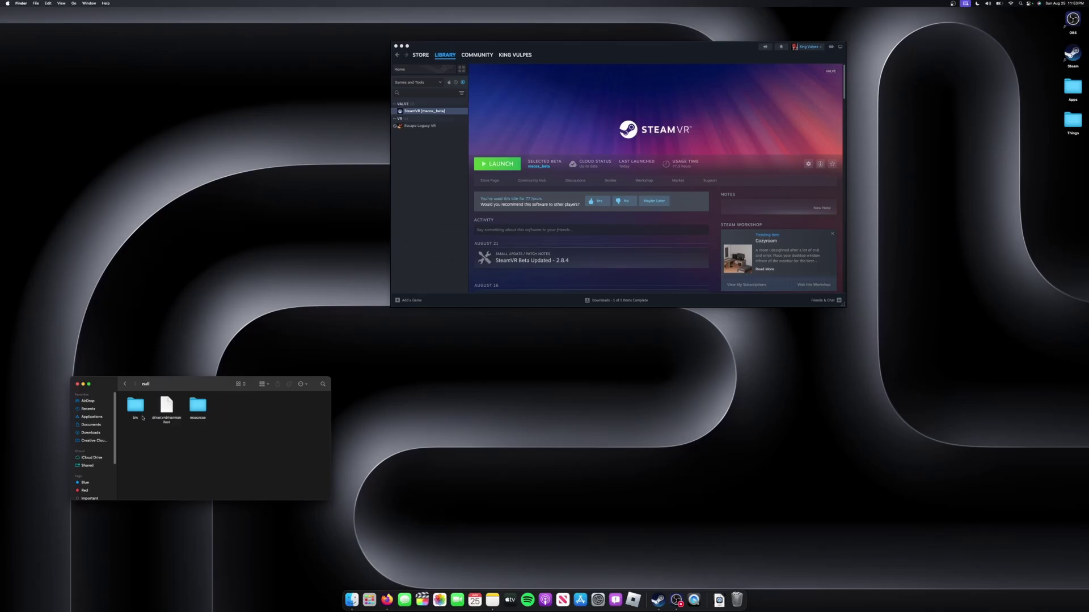
pyautogui.click(167, 406)
pyautogui.rightClick(167, 407)
pyautogui.moveTo(227, 417)
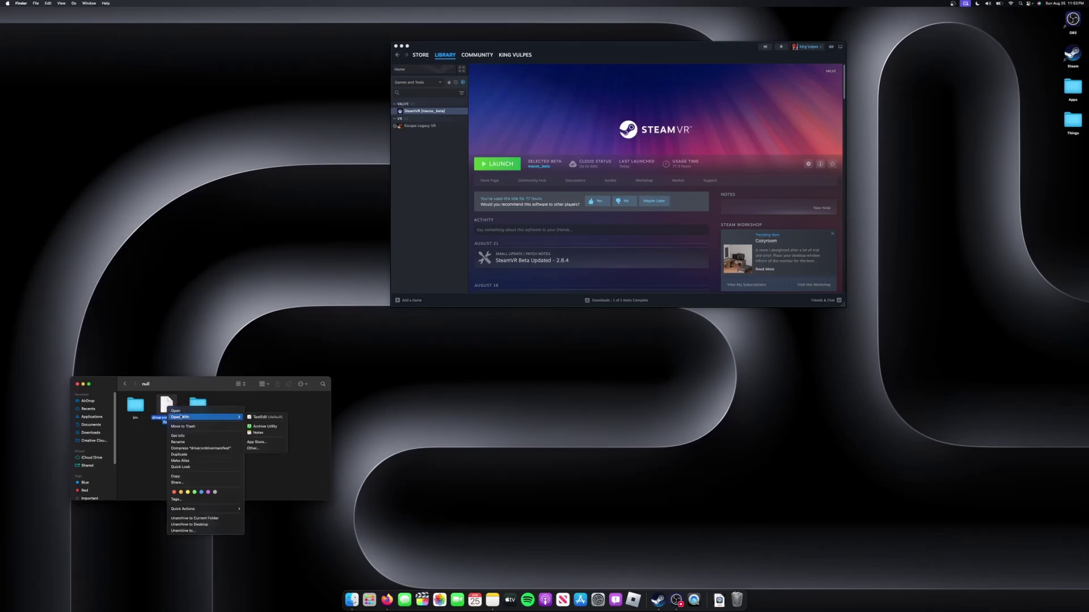
pyautogui.click(262, 417)
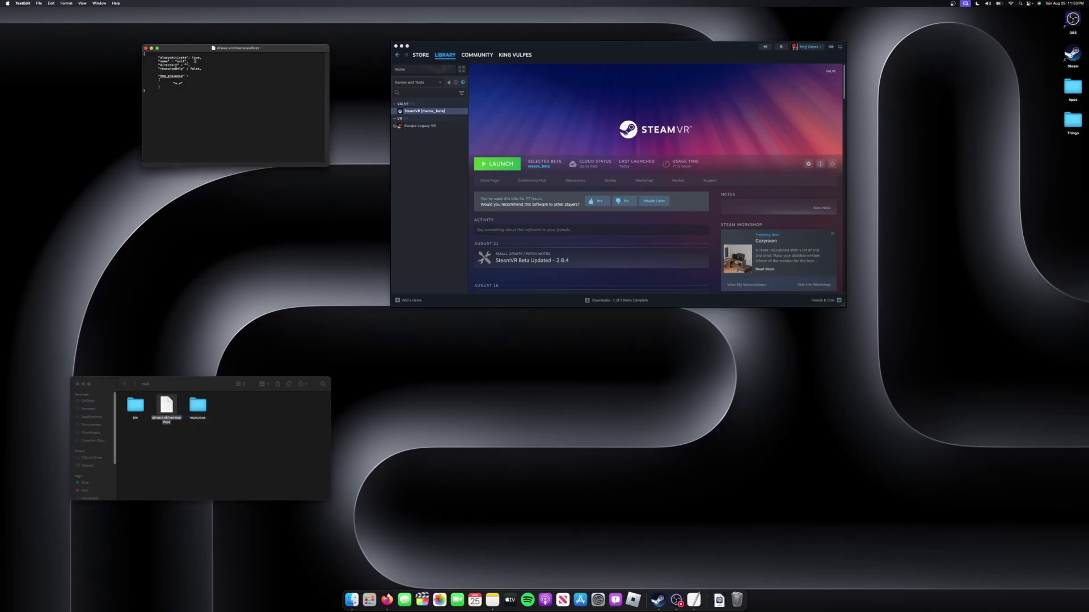
pyautogui.doubleClick(196, 58)
pyautogui.click(145, 49)
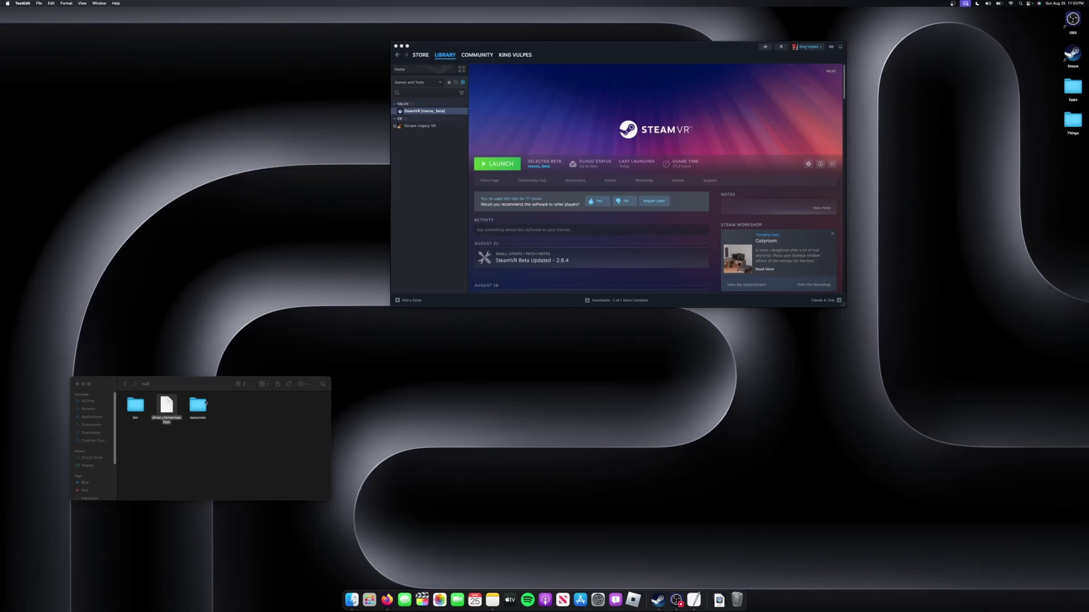
# Review resources > settings > default.vrsettings as plain text, then close it and the Finder window
pyautogui.doubleClick(205, 404)
pyautogui.doubleClick(135, 405)
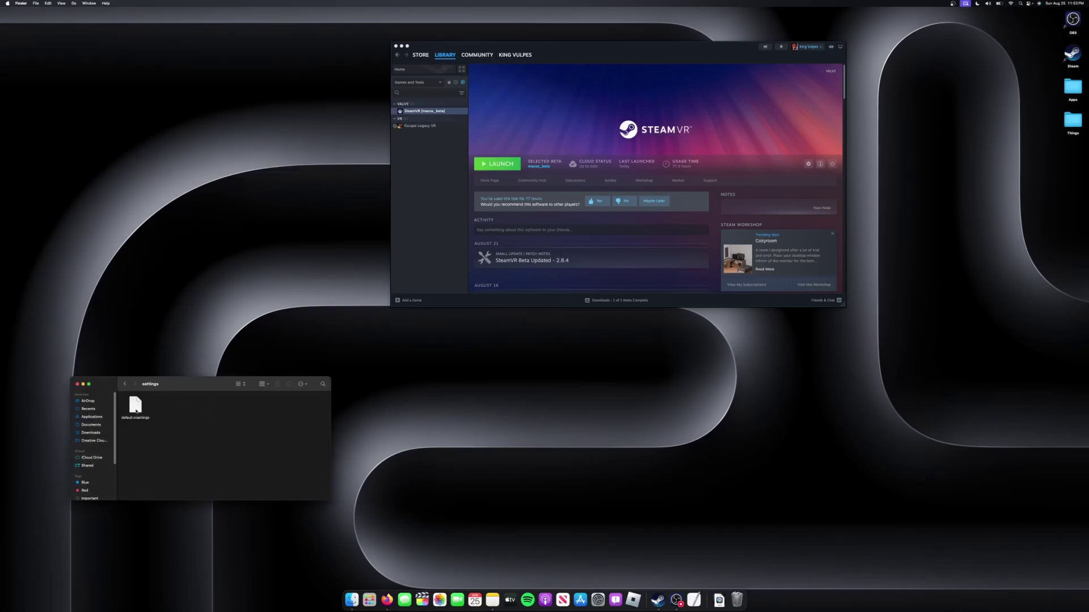
pyautogui.rightClick(135, 405)
pyautogui.click(227, 415)
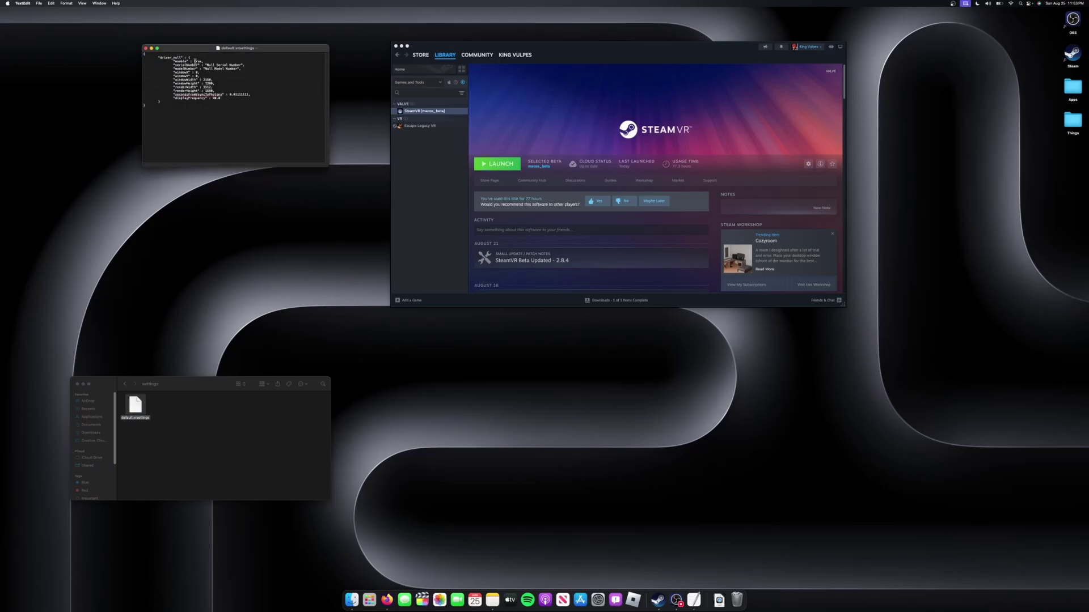
pyautogui.click(146, 48)
pyautogui.click(125, 384)
pyautogui.press('super+w')
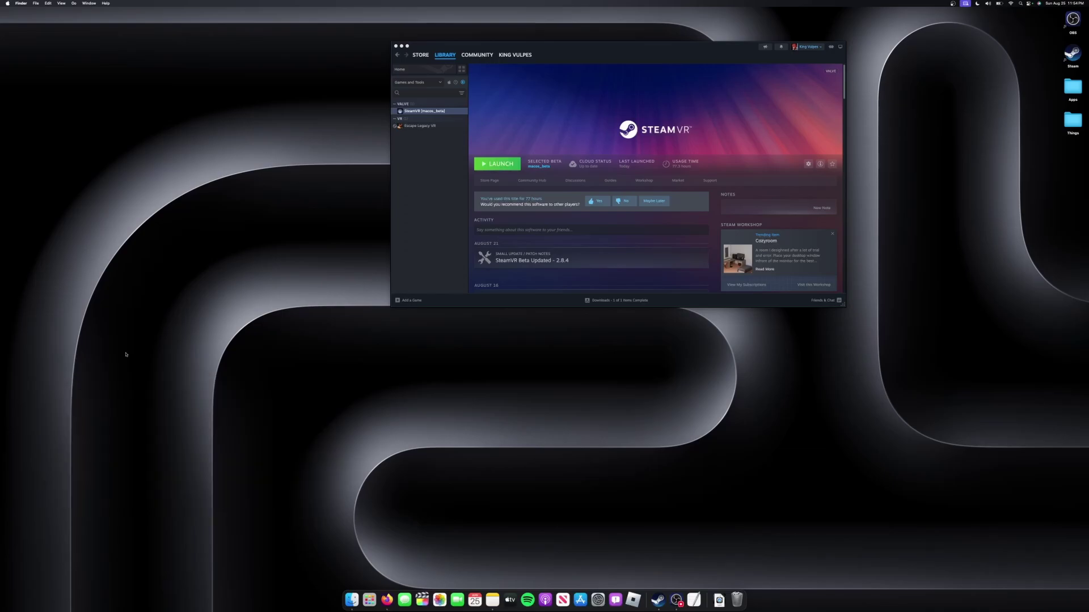
# Launch SteamVR, check the USB page in SteamVR Settings, then close Settings
pyautogui.click(495, 164)
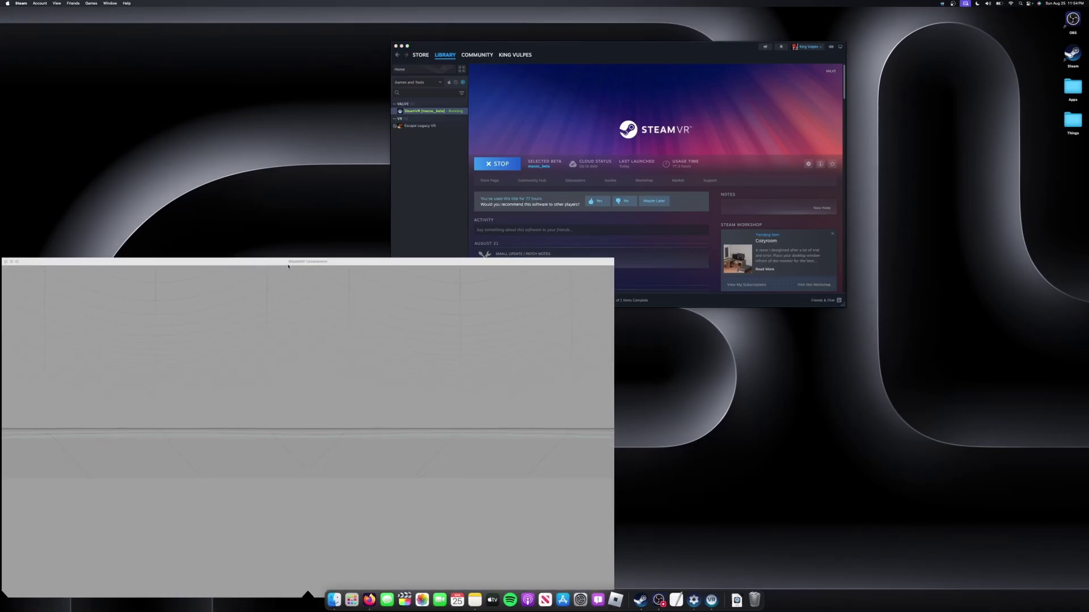
pyautogui.click(828, 296)
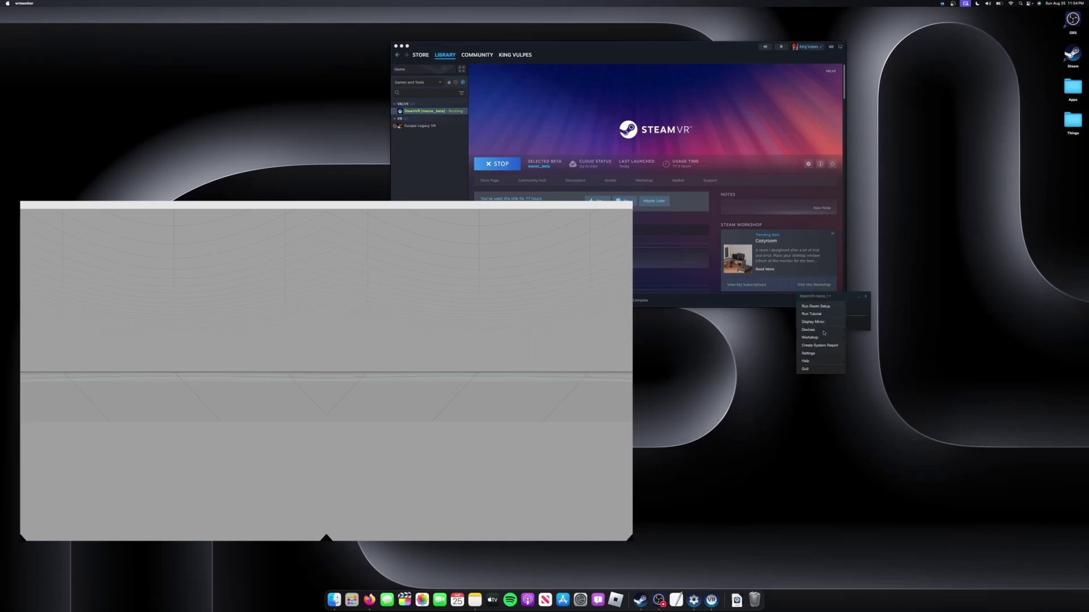
pyautogui.click(817, 354)
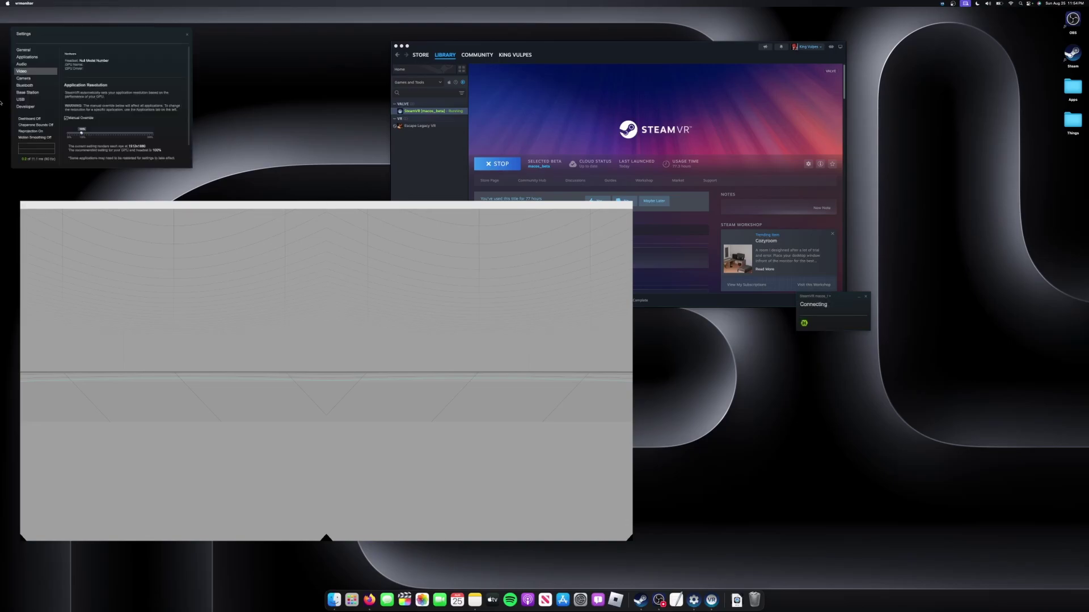
pyautogui.click(23, 100)
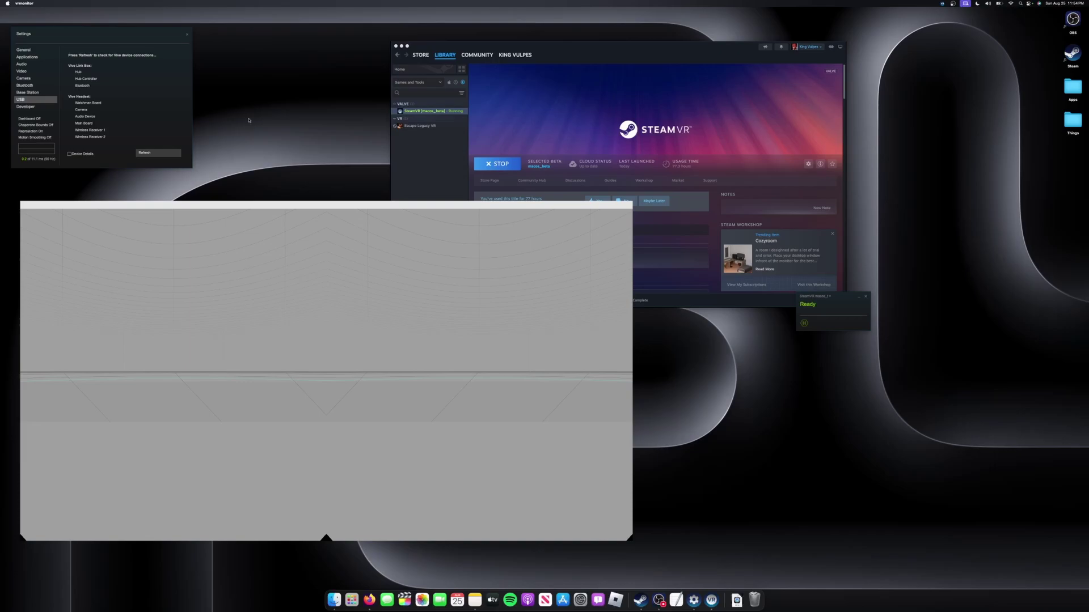
pyautogui.click(188, 34)
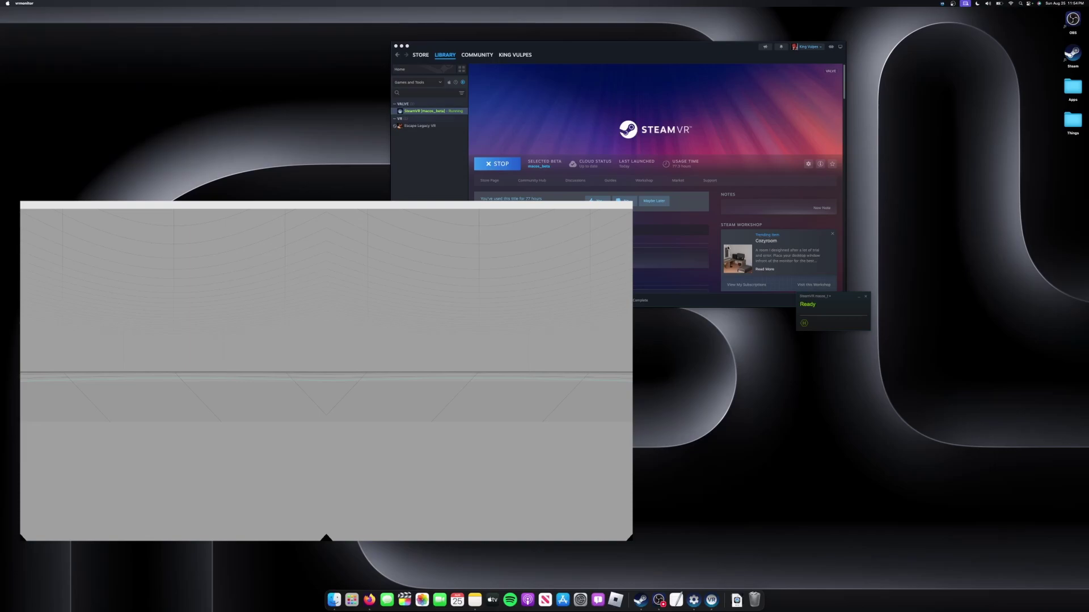
# Play Escape Legacy VR and bring the SteamVR Compositor view with the game to the front
pyautogui.click(420, 125)
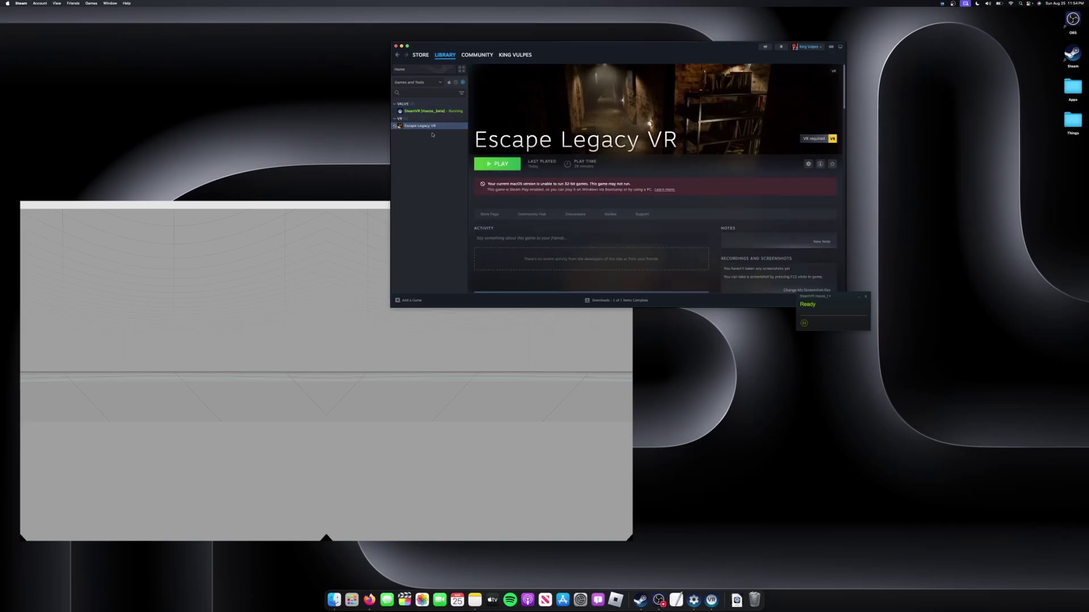
pyautogui.click(502, 164)
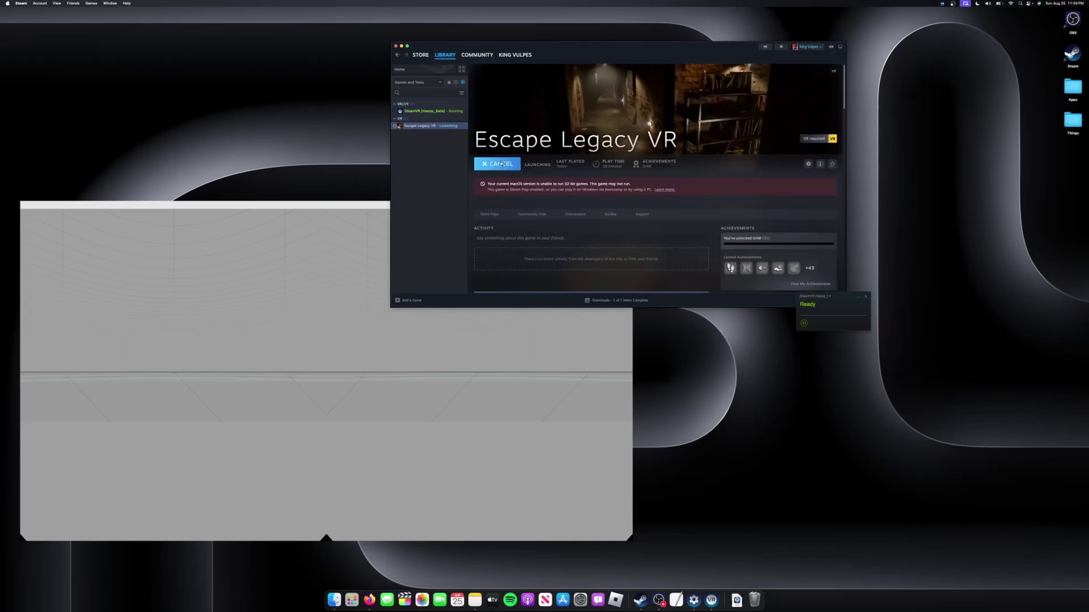
pyautogui.click(352, 207)
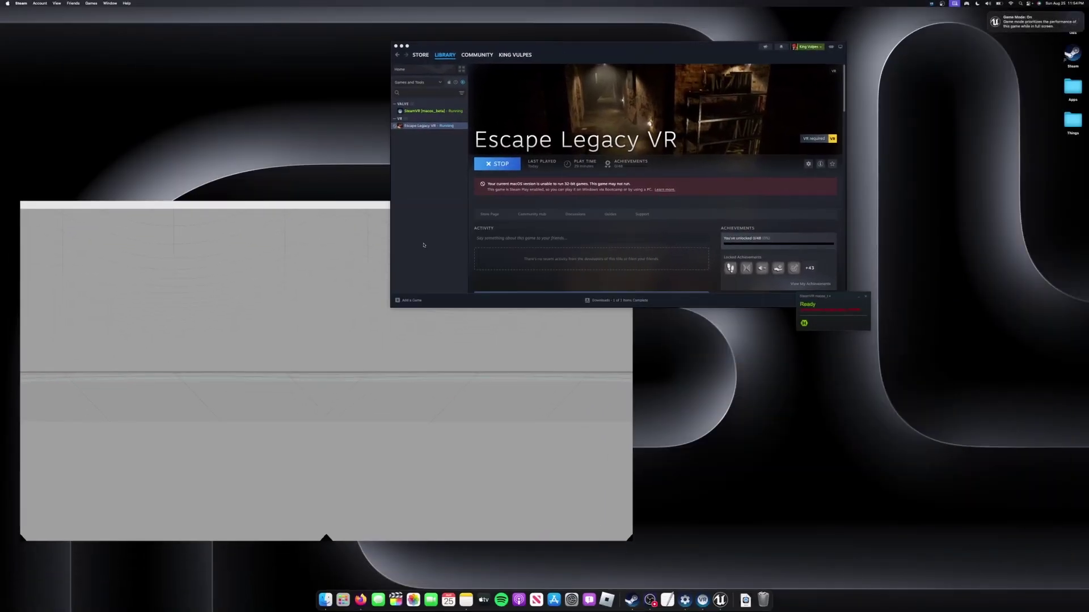
pyautogui.click(309, 216)
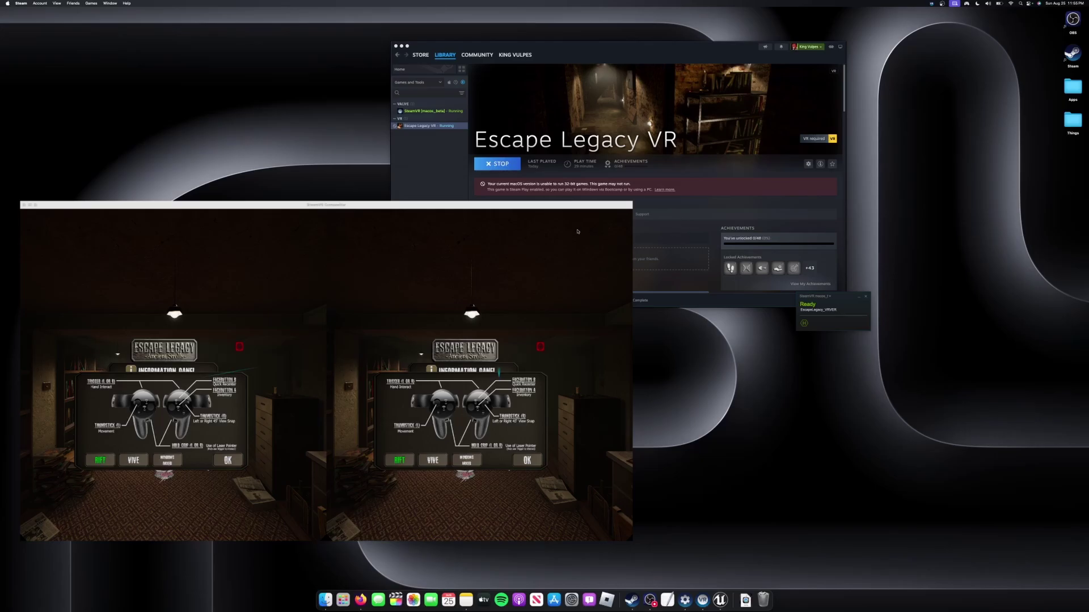
# Stop and confirm quitting Escape Legacy VR, then on SteamVR's page cancel stopping SteamVR
pyautogui.click(504, 165)
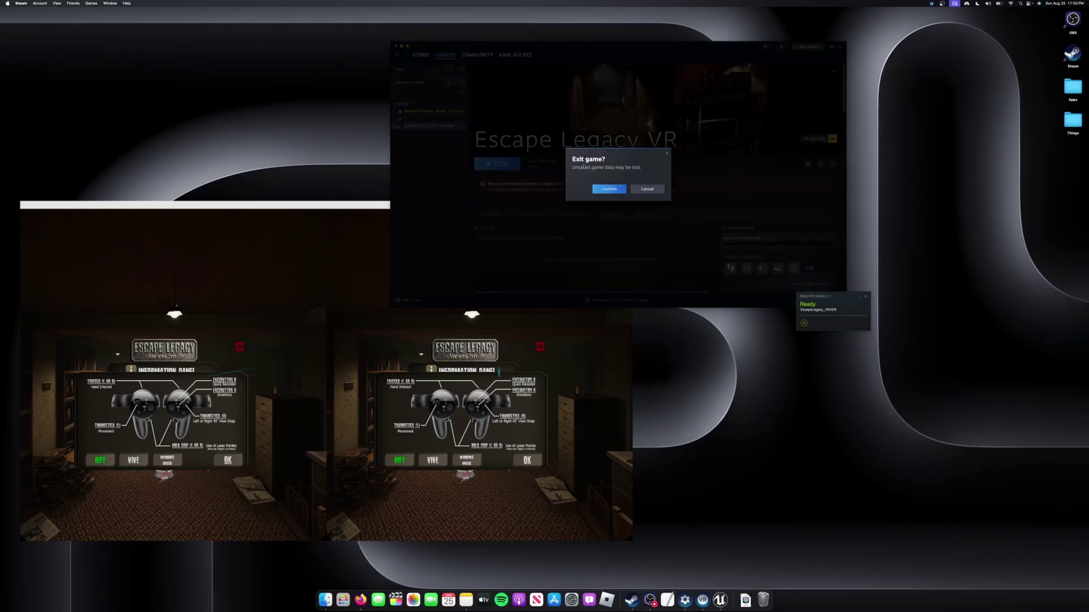
pyautogui.click(609, 190)
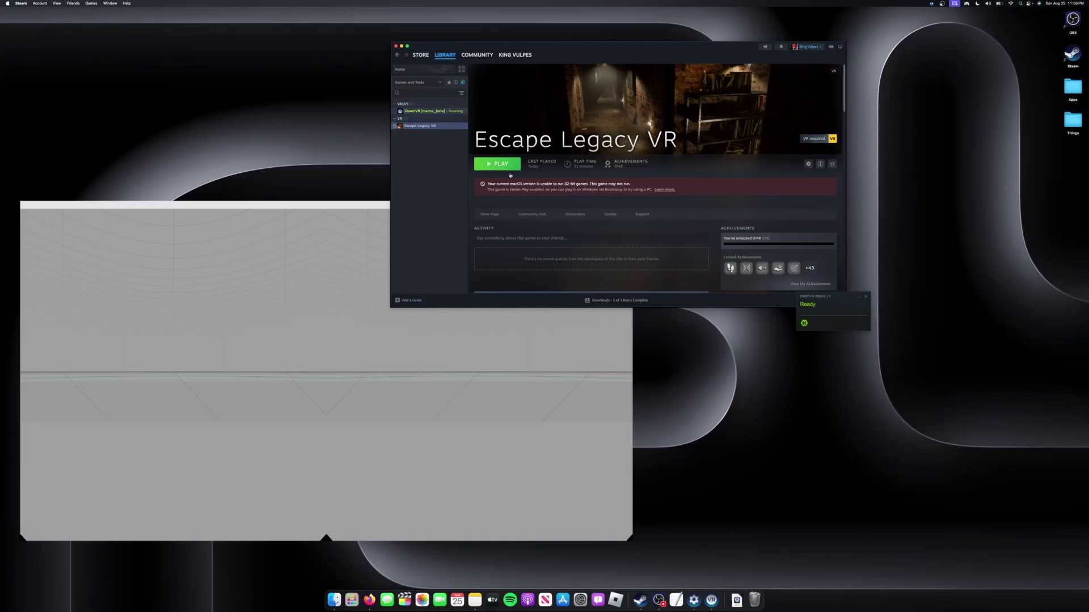
pyautogui.click(431, 111)
pyautogui.click(497, 164)
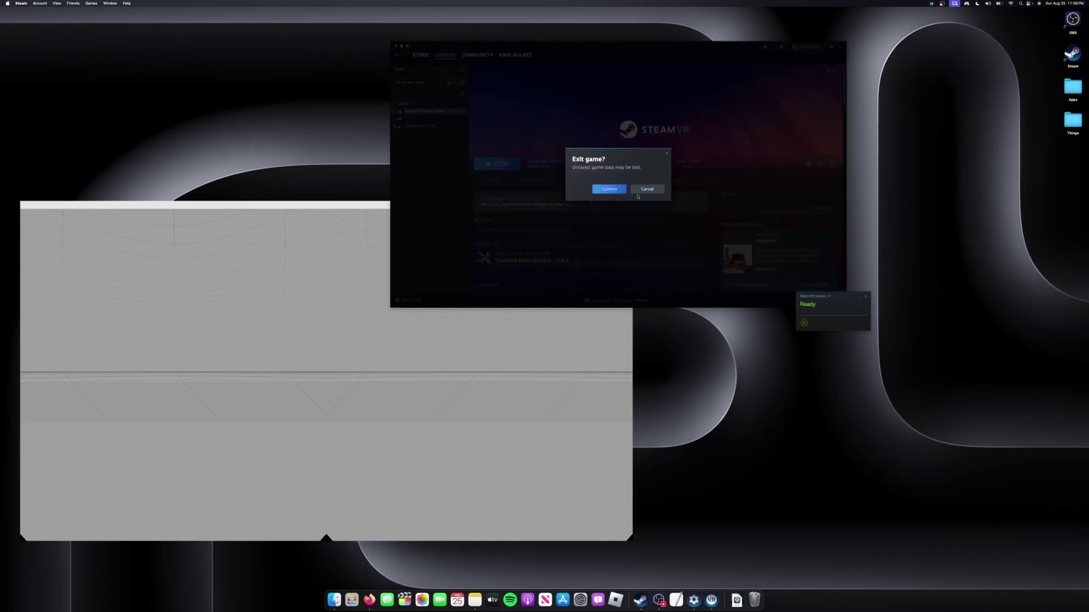
pyautogui.click(623, 191)
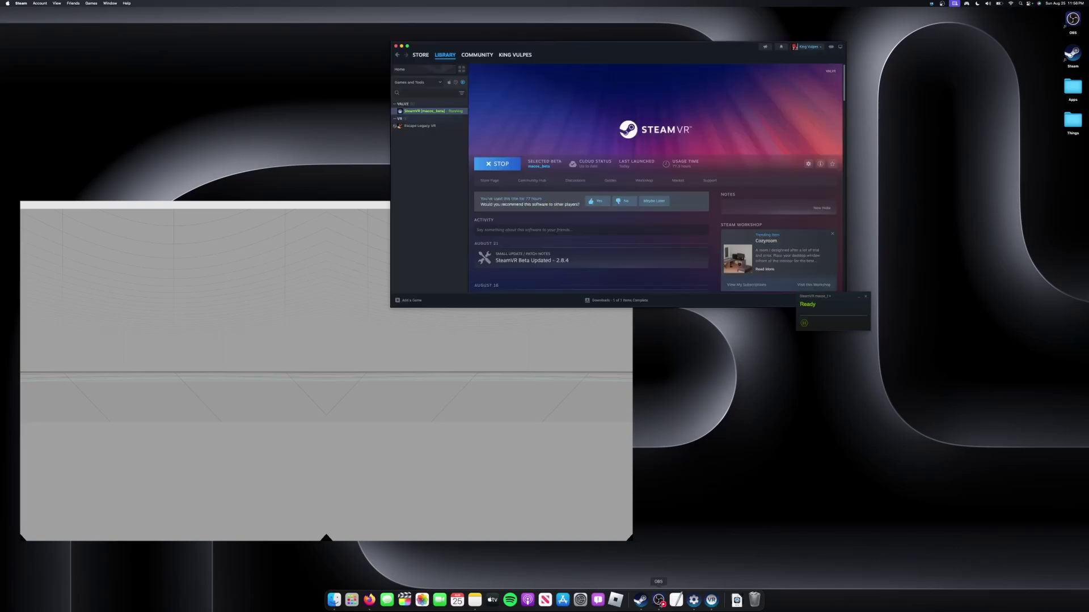